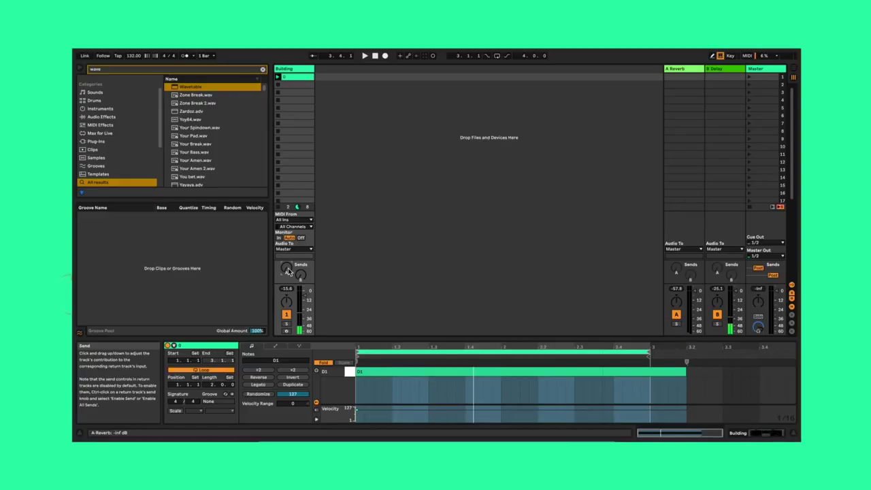
Enable Wavetable's sub oscillator and load FX-AlienRising.wav into oscillator 1.
{"action": "left_click", "coordinate": [297, 70]}
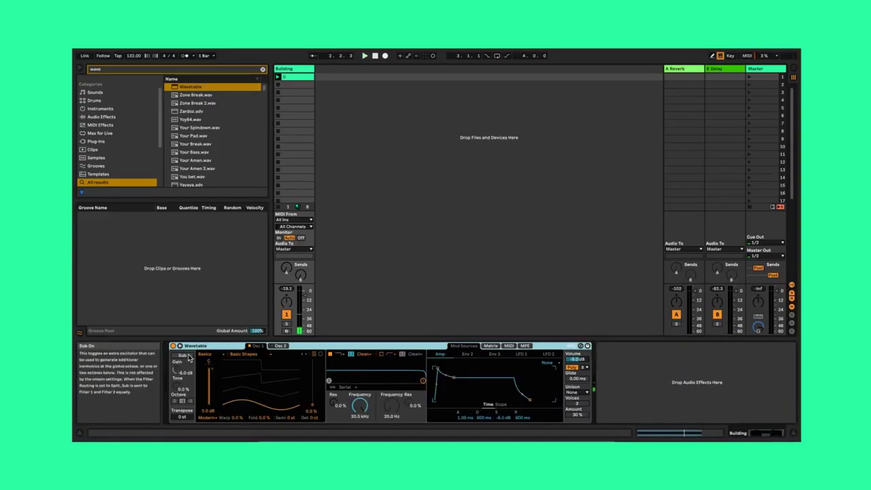
{"action": "left_click", "coordinate": [189, 359]}
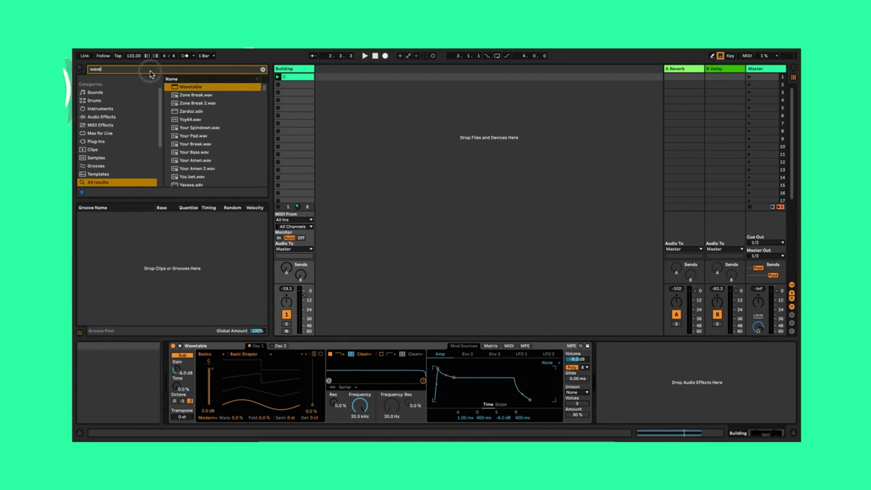
{"action": "type", "text": "alien"}
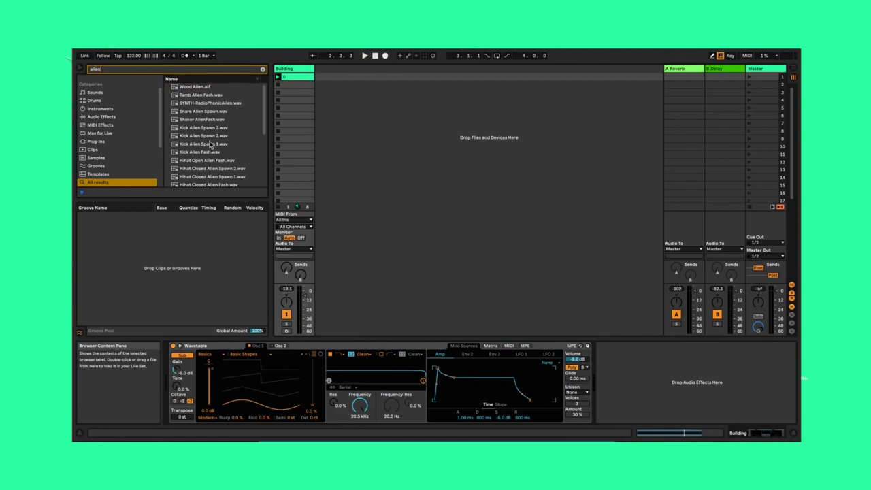
{"action": "scroll", "coordinate": [211, 145], "scroll_direction": "down", "scroll_amount": 3}
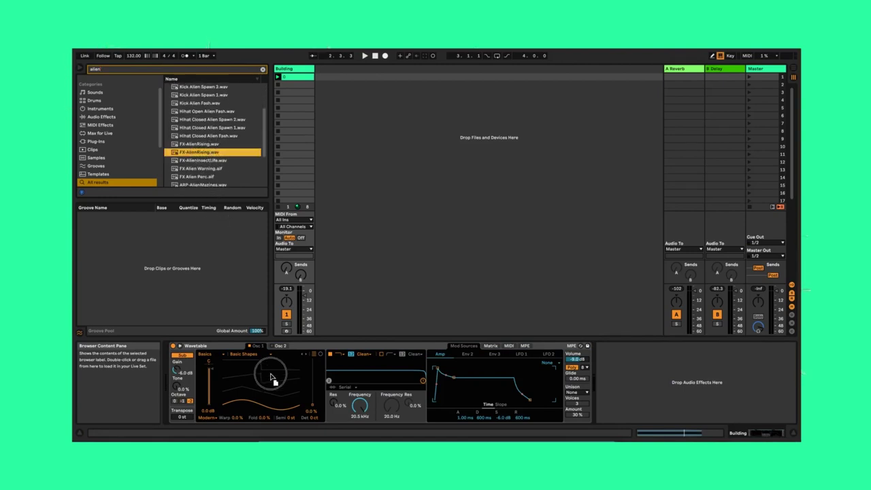
{"action": "left_click_drag", "start_coordinate": [266, 391], "coordinate": [266, 392]}
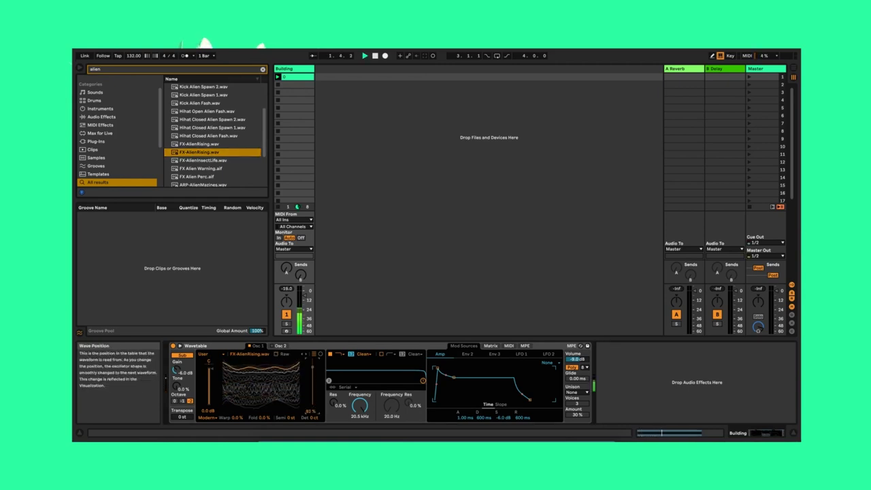
Load AlienSpectral [SN].wav into oscillator 2 and lower its wavetable position to 34%.
{"action": "left_click", "coordinate": [278, 348]}
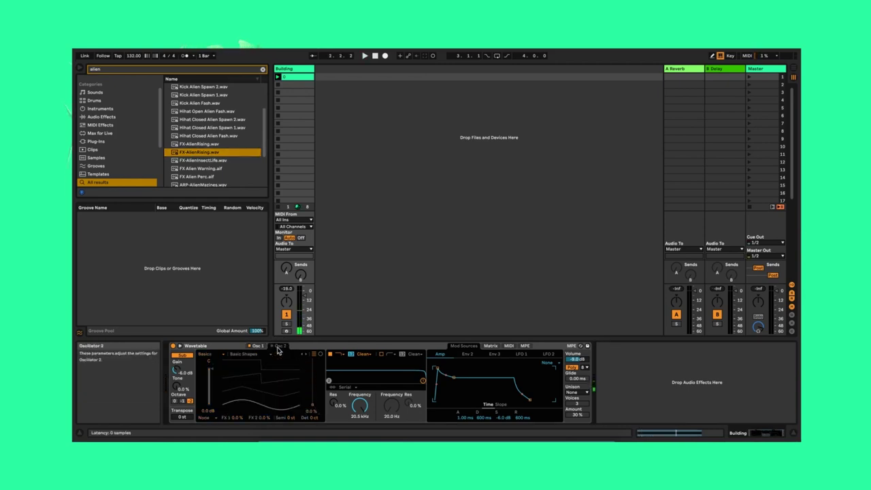
{"action": "scroll", "coordinate": [198, 135], "scroll_direction": "down", "scroll_amount": 3}
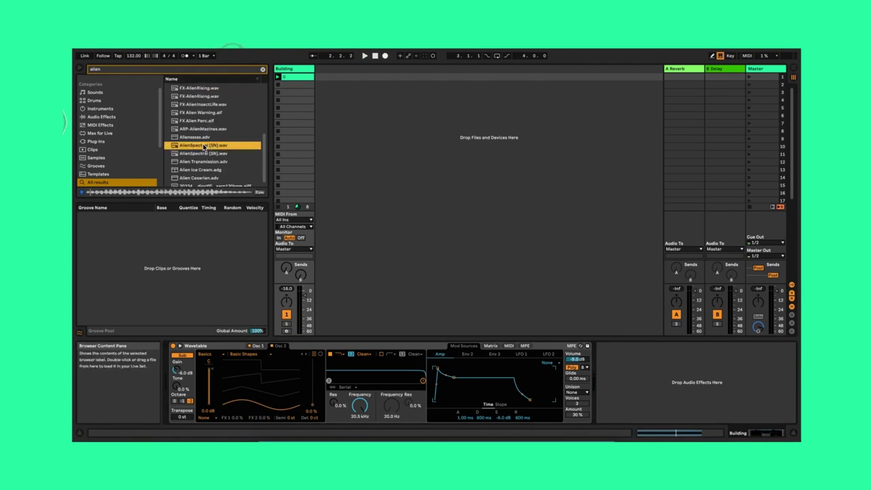
{"action": "left_click_drag", "start_coordinate": [242, 410], "coordinate": [242, 409]}
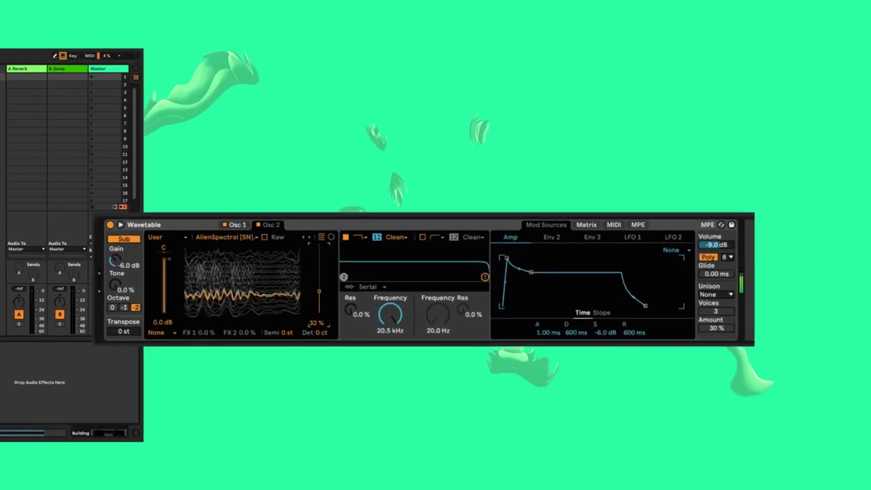
{"action": "left_click_drag", "start_coordinate": [318, 291], "coordinate": [320, 317]}
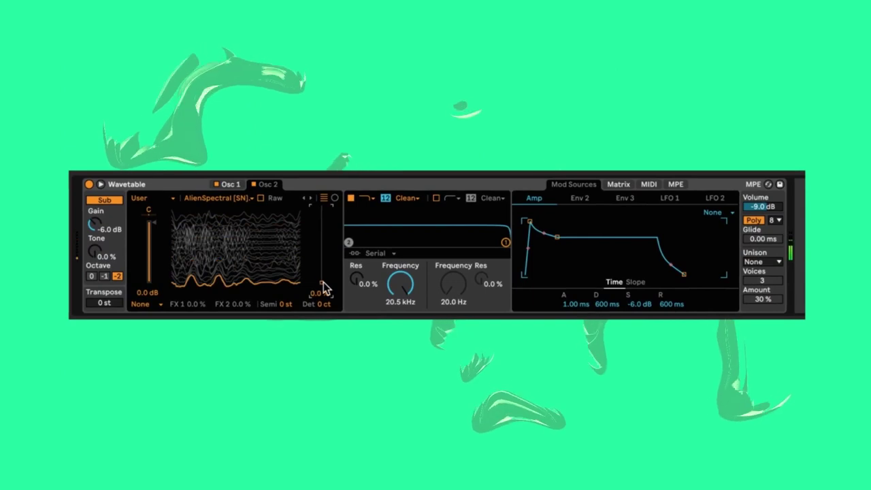
Raise the wavetable position and set oscillator 2's mode to Modern.
{"action": "left_click", "coordinate": [232, 185]}
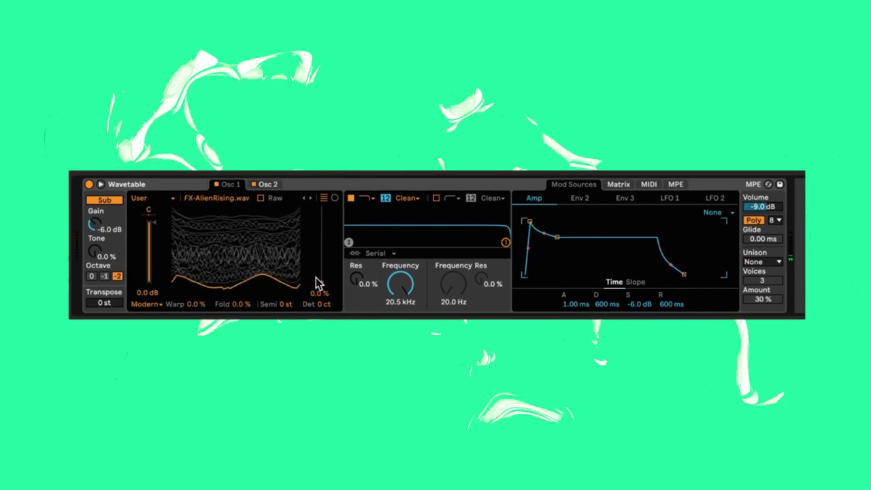
{"action": "left_click_drag", "start_coordinate": [317, 282], "coordinate": [321, 214]}
{"action": "left_click", "coordinate": [268, 185]}
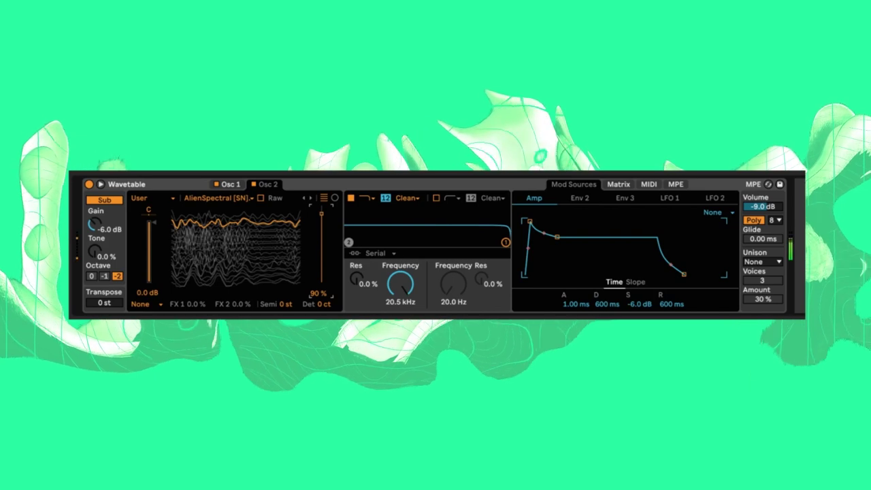
{"action": "left_click", "coordinate": [145, 304]}
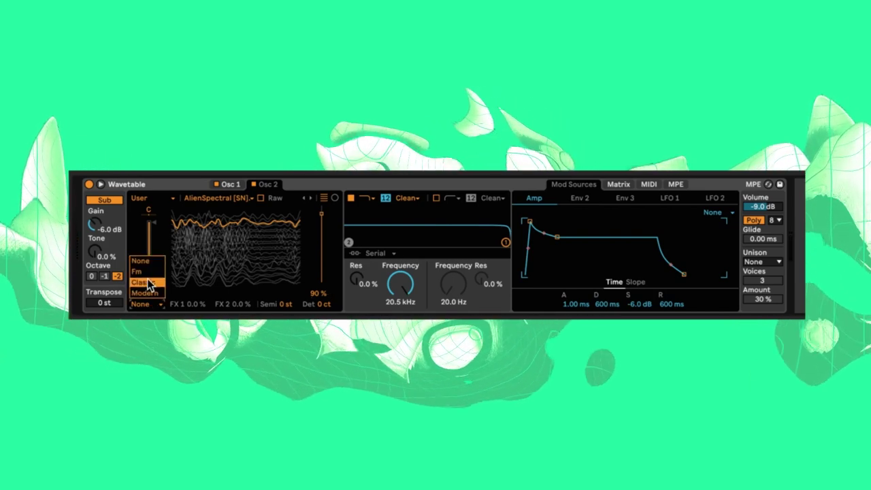
{"action": "left_click", "coordinate": [154, 293]}
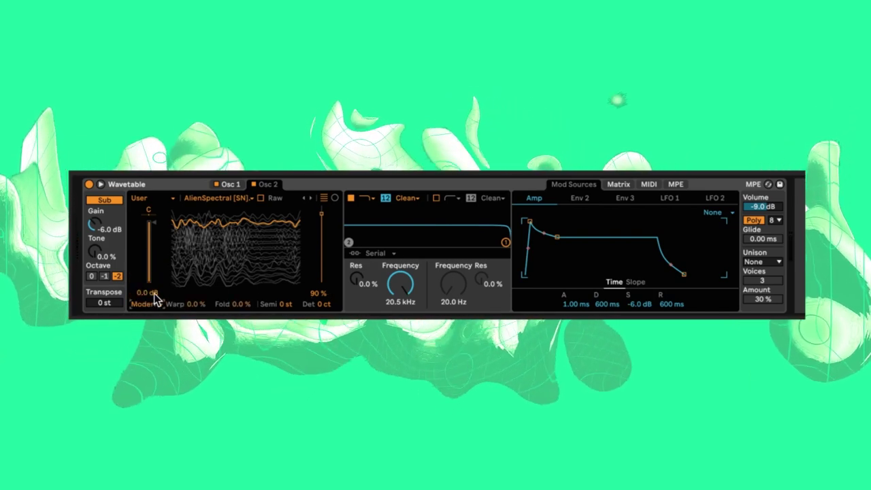
Make the filter a bandpass at about 55 Hz with 23% resonance.
{"action": "left_click", "coordinate": [374, 197]}
{"action": "left_click", "coordinate": [371, 220]}
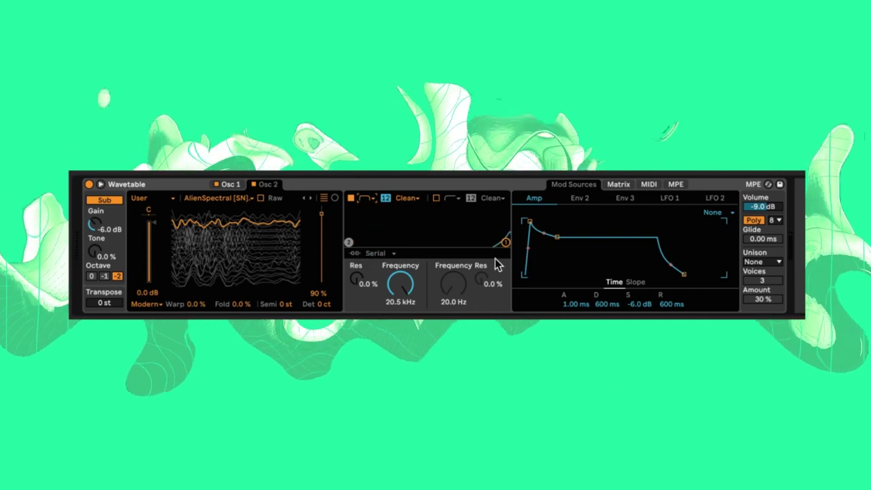
{"action": "left_click_drag", "start_coordinate": [505, 242], "coordinate": [380, 240]}
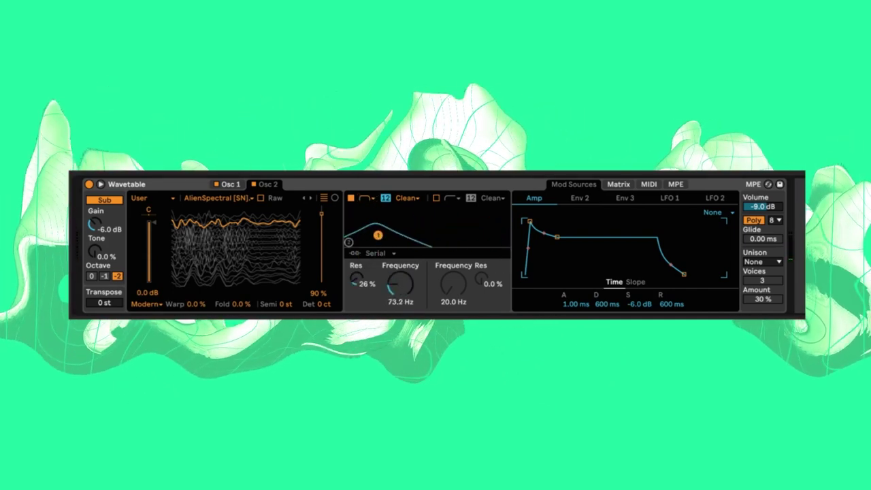
{"action": "mouse_move", "coordinate": [378, 235]}
{"action": "left_mouse_down"}
{"action": "mouse_move", "coordinate": [355, 227]}
{"action": "mouse_move", "coordinate": [393, 225]}
{"action": "mouse_move", "coordinate": [373, 239]}
{"action": "mouse_move", "coordinate": [481, 228]}
{"action": "mouse_move", "coordinate": [371, 235]}
{"action": "left_mouse_up"}
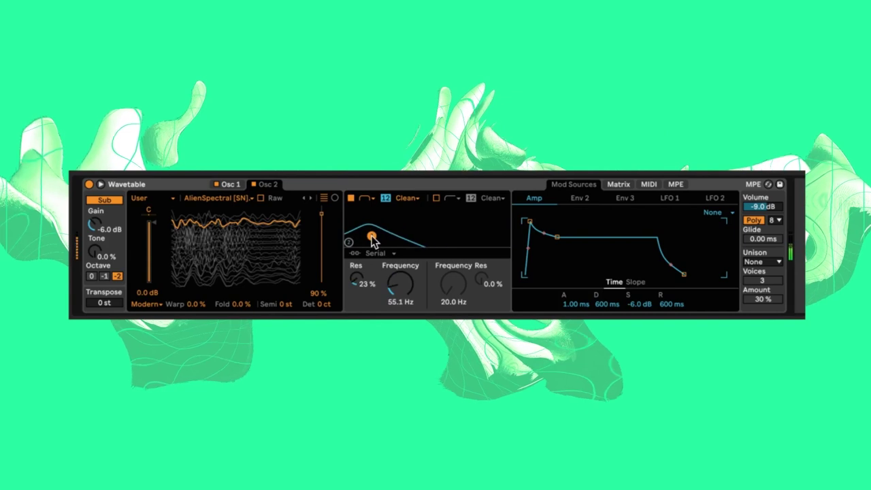
{"action": "left_click", "coordinate": [669, 198]}
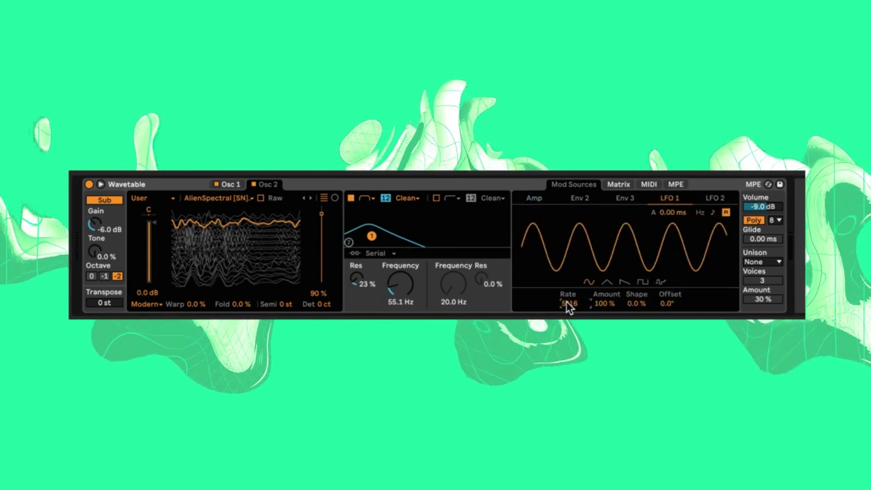
Slow LFO 1 and route it to oscillator 1 position by 50, filter swept to 1.35 kHz.
{"action": "left_click_drag", "start_coordinate": [568, 304], "coordinate": [609, 305]}
{"action": "left_click", "coordinate": [618, 186]}
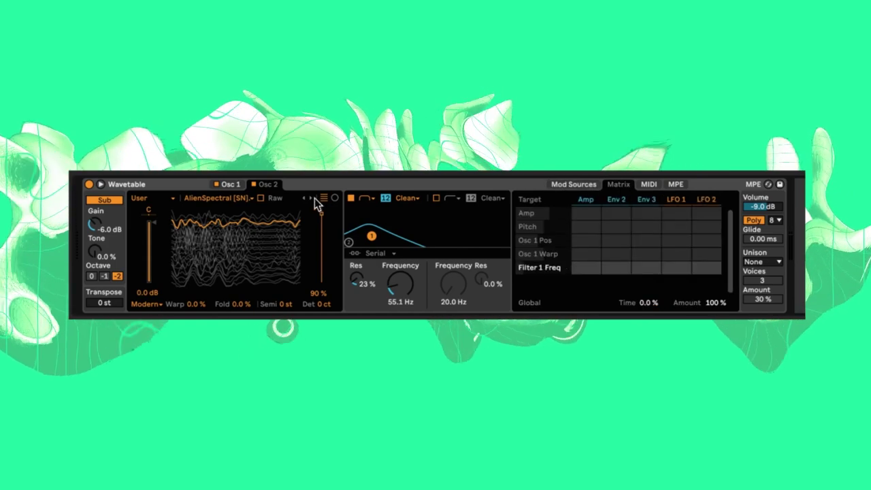
{"action": "left_click", "coordinate": [230, 184]}
{"action": "left_click", "coordinate": [324, 295]}
{"action": "left_click_drag", "start_coordinate": [676, 242], "coordinate": [677, 239]}
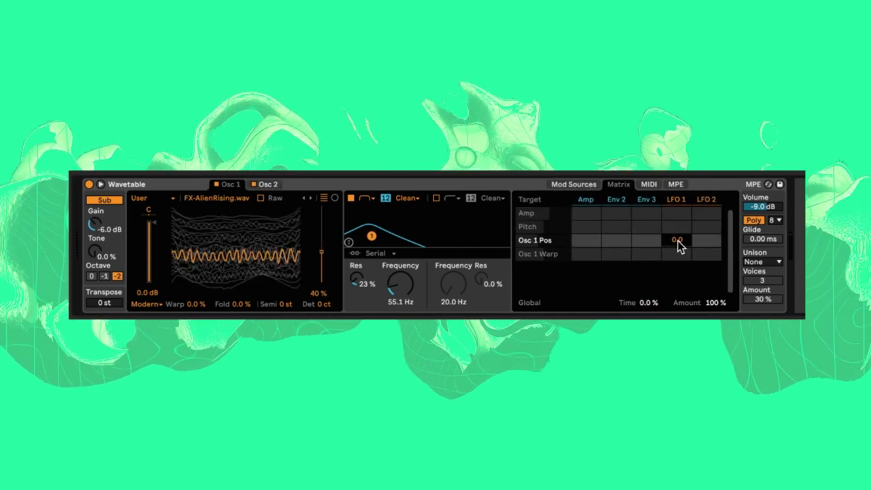
{"action": "left_click_drag", "start_coordinate": [371, 236], "coordinate": [444, 234]}
Have LFO 1 modulate oscillator 2's wavetable position by 20.
{"action": "left_click", "coordinate": [253, 184]}
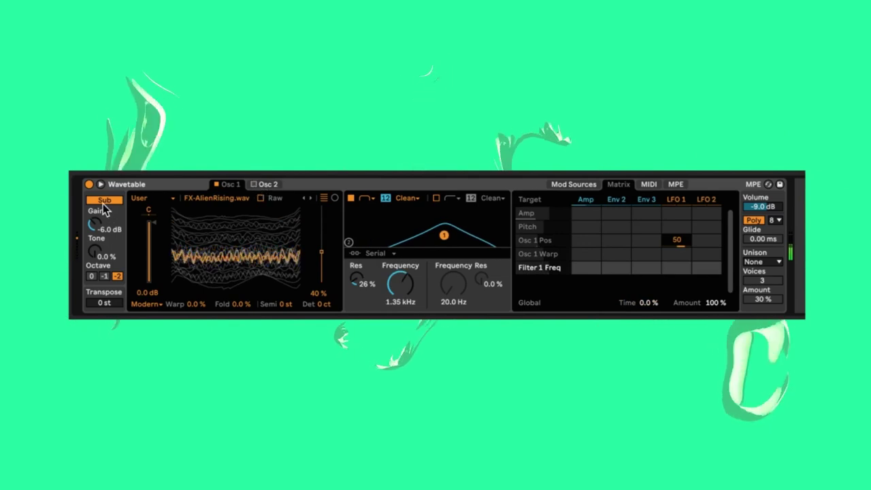
{"action": "left_click", "coordinate": [104, 201]}
{"action": "left_click", "coordinate": [253, 184]}
{"action": "left_click", "coordinate": [268, 183]}
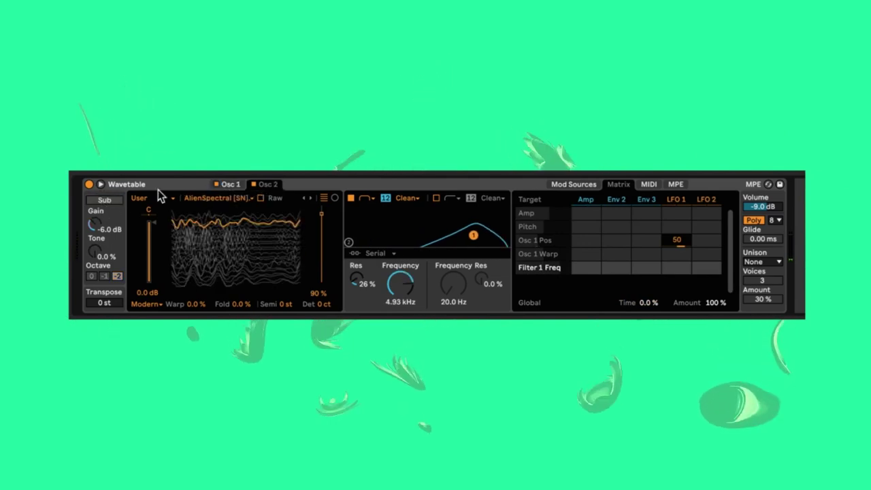
{"action": "left_click", "coordinate": [103, 201]}
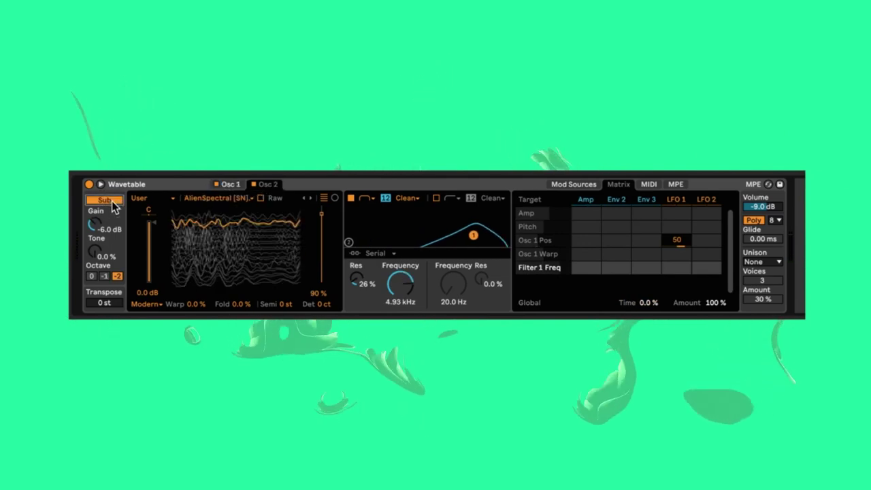
{"action": "left_click", "coordinate": [322, 293]}
{"action": "left_click_drag", "start_coordinate": [685, 268], "coordinate": [685, 270]}
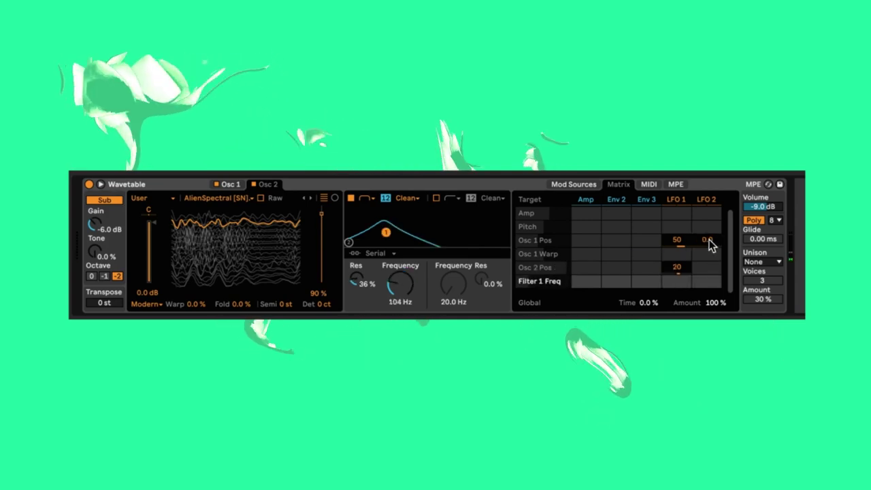
Set unison to Position Spread and retune the filter frequency and resonance.
{"action": "left_click", "coordinate": [762, 261]}
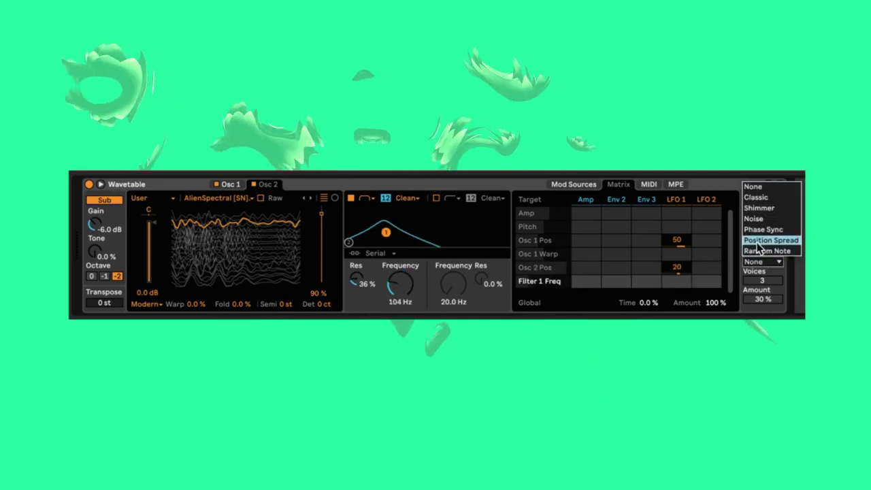
{"action": "left_click", "coordinate": [765, 240]}
{"action": "left_click_drag", "start_coordinate": [396, 237], "coordinate": [463, 222]}
Load Shaper onto the track with a rising ramp curve that peaks then drops.
{"action": "key", "text": "ctrl+f"}
{"action": "type", "text": "sh"}
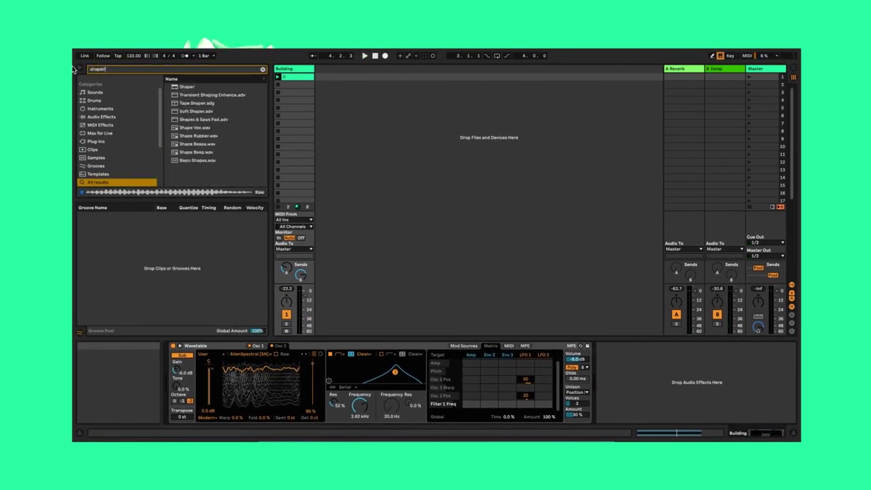
{"action": "type", "text": "aper"}
{"action": "key", "text": "Down"}
{"action": "key", "text": "Return"}
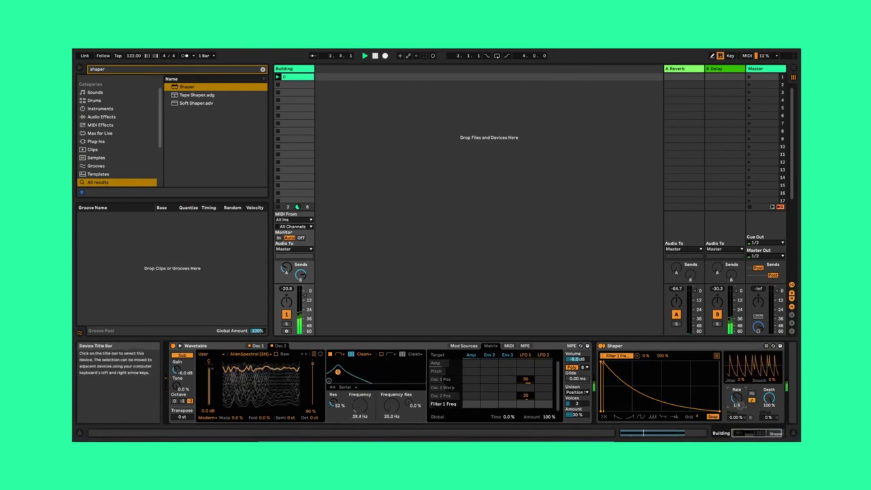
{"action": "left_click", "coordinate": [658, 407]}
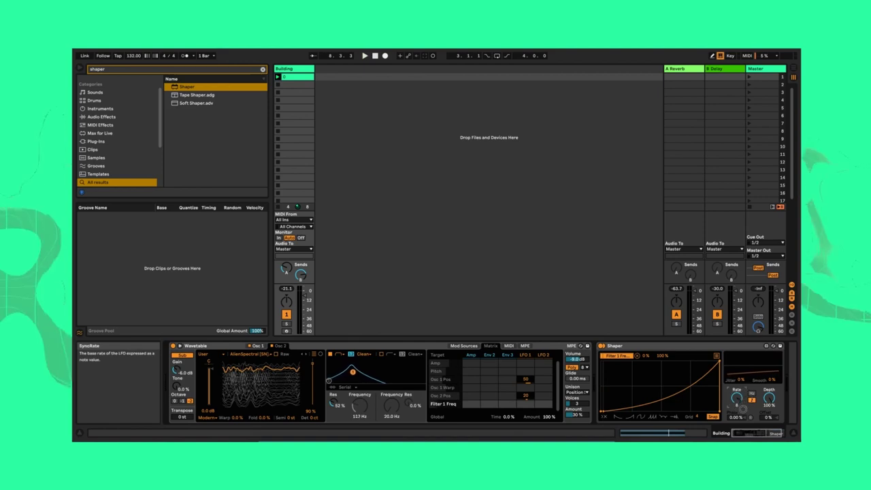
{"action": "left_click", "coordinate": [692, 362]}
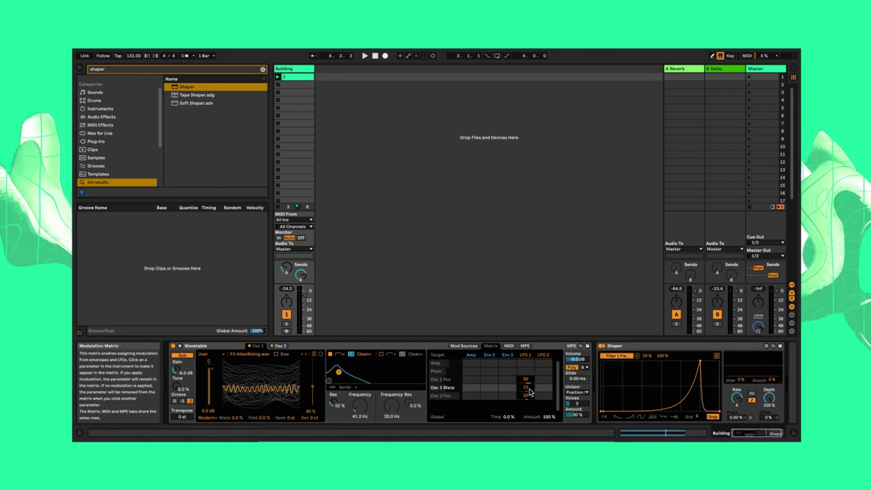
Route LFO 1 to Osc 1 Warp at 62 and Osc 2 Warp at -27, then view LFO 2.
{"action": "left_click", "coordinate": [280, 346]}
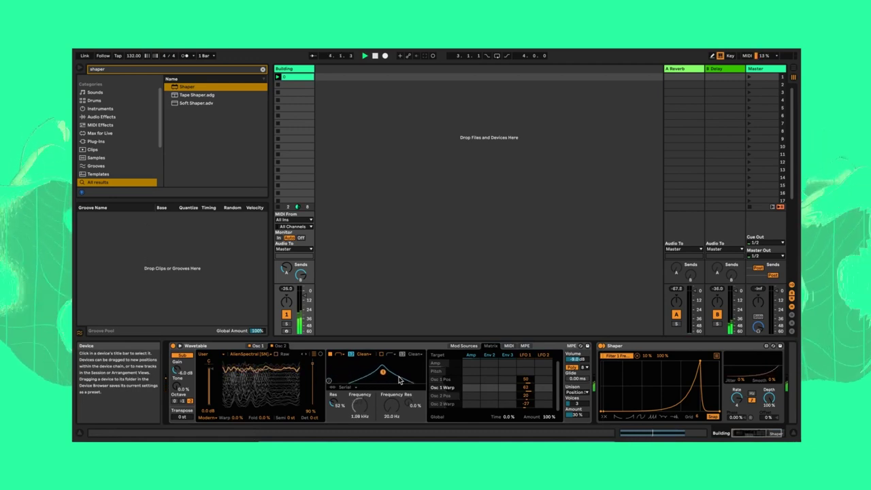
{"action": "left_click", "coordinate": [544, 355]}
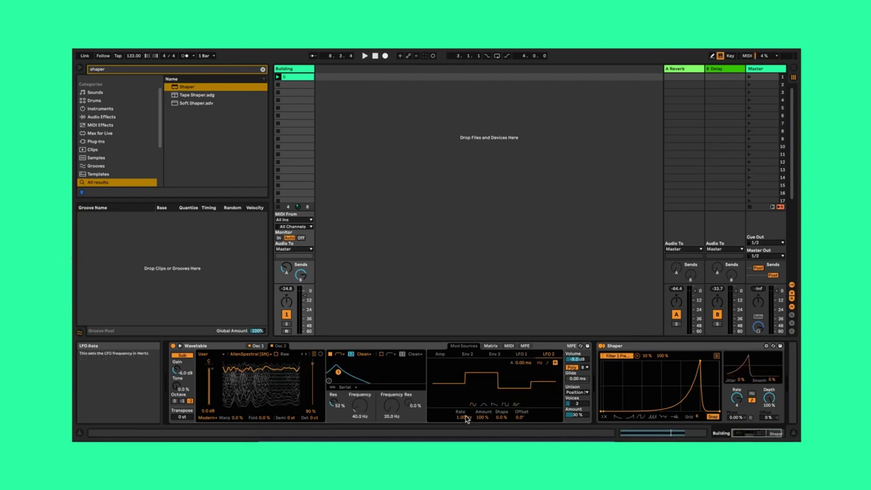
Return to the modulation matrix to add LFO 2 amounts for warp and filter frequency.
{"action": "left_click", "coordinate": [491, 347]}
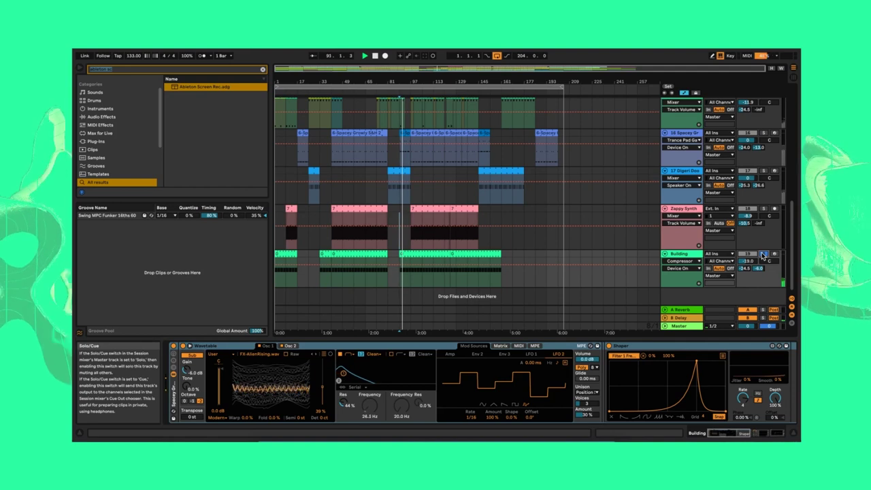
Unsolo the Building track and zoom the arrangement in around bar 89.
{"action": "left_click", "coordinate": [763, 254]}
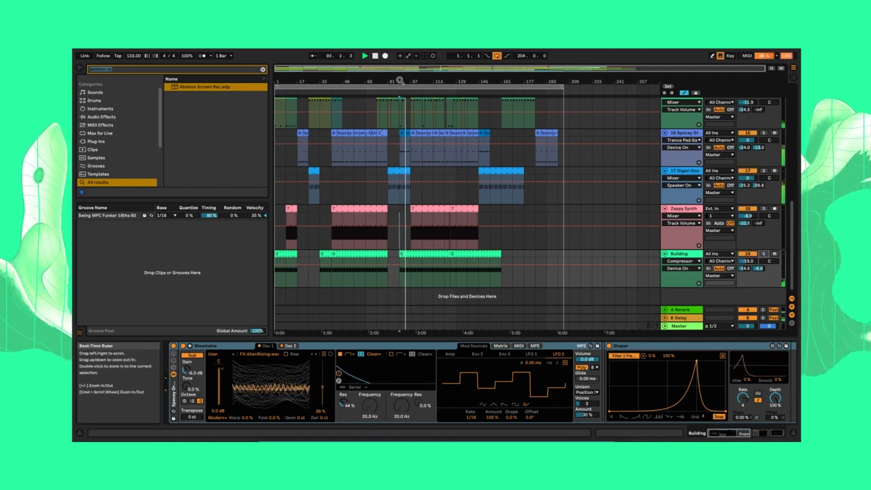
{"action": "left_click_drag", "start_coordinate": [407, 82], "coordinate": [414, 168]}
{"action": "scroll", "coordinate": [413, 167], "scroll_direction": "up", "scroll_amount": 1}
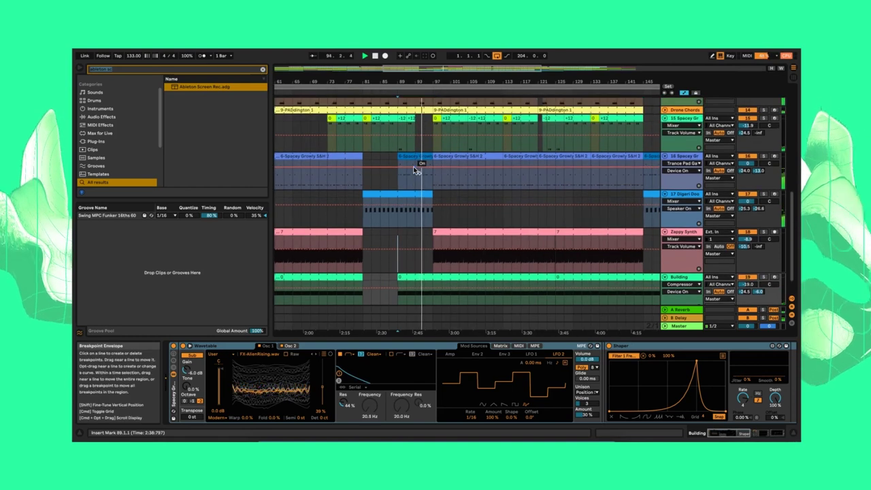